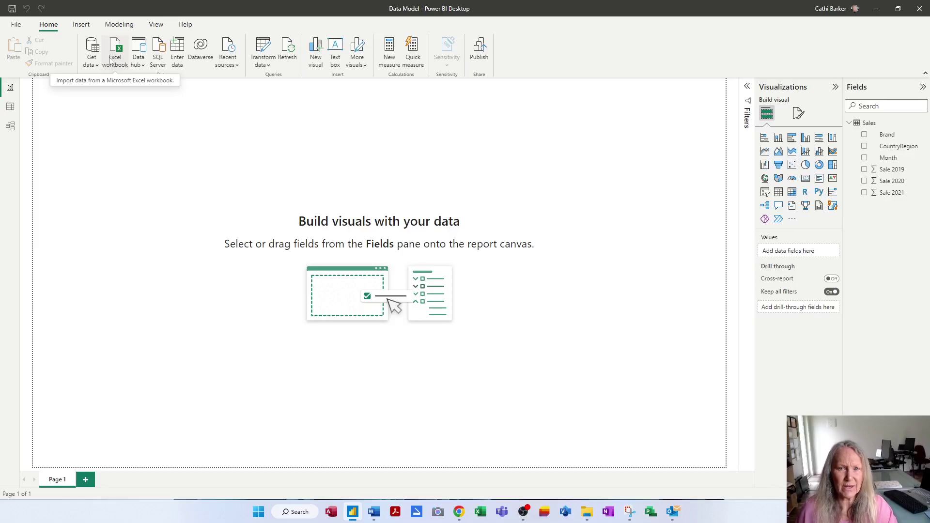
Open the Power Query Editor and tile it side by side with the report window, with the report on the left half.
click(264, 48)
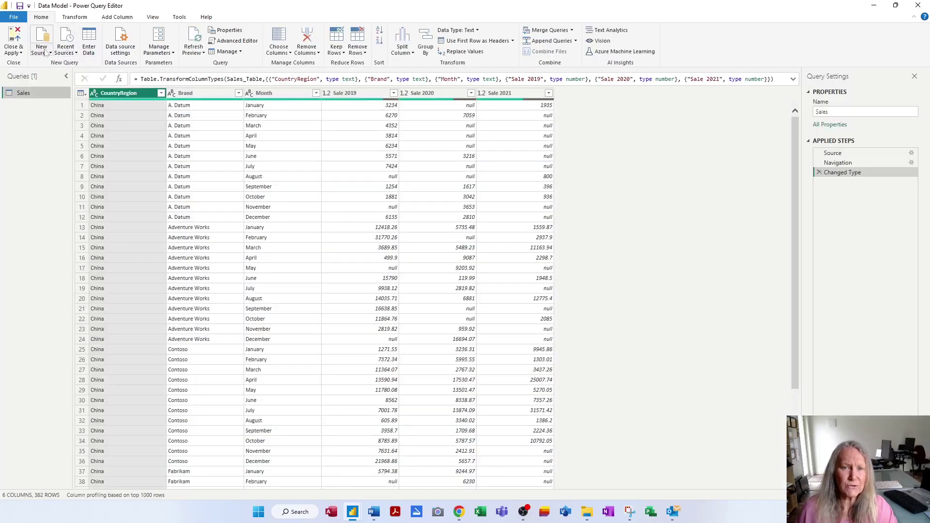
click(42, 52)
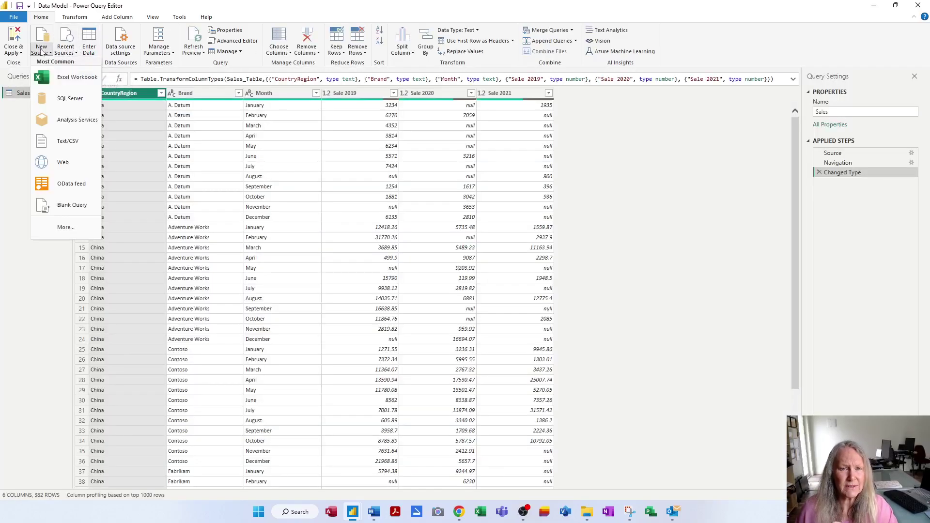
click(42, 52)
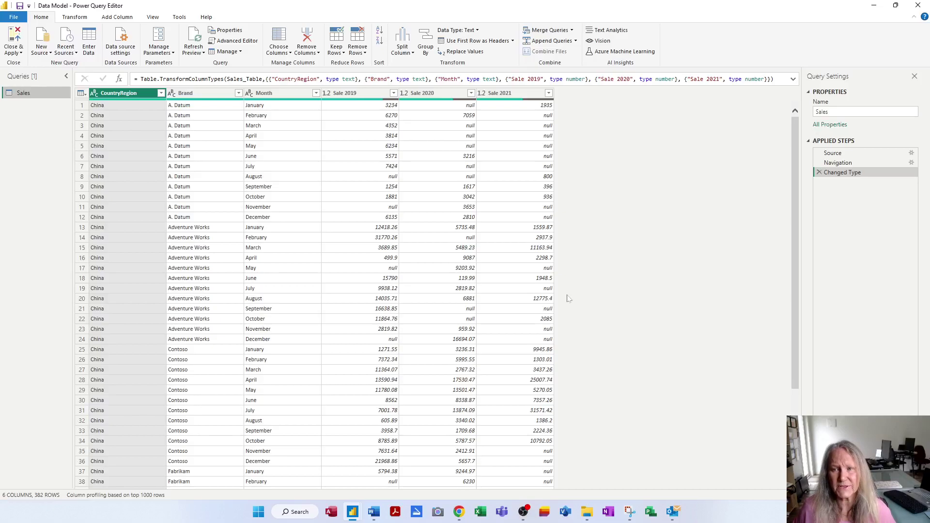
key(super+Right)
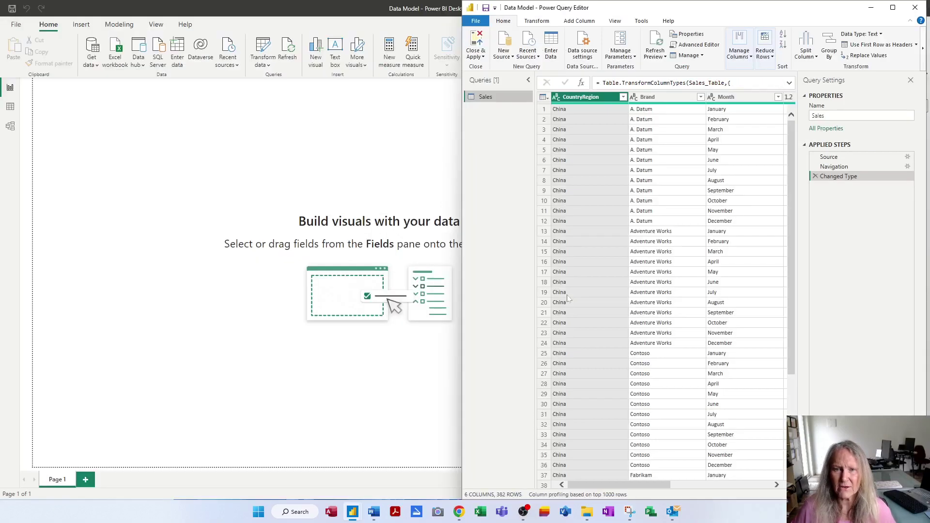
click(204, 137)
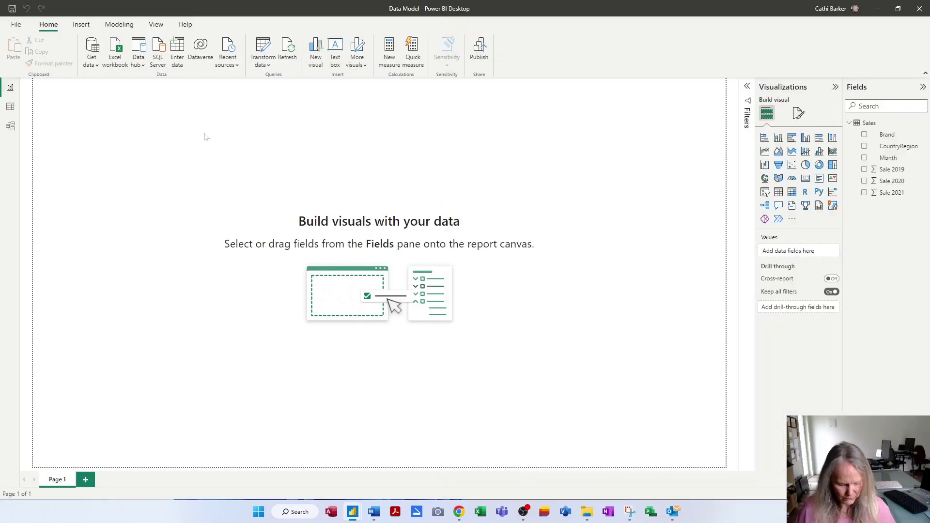
key(super+Left)
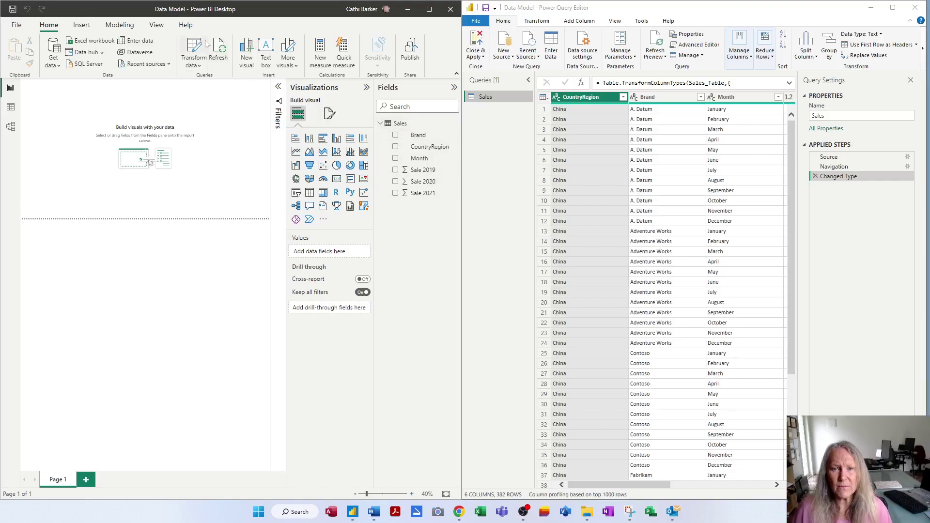
Collapse the Sales table in the report window's field list so only the table name shows.
click(385, 124)
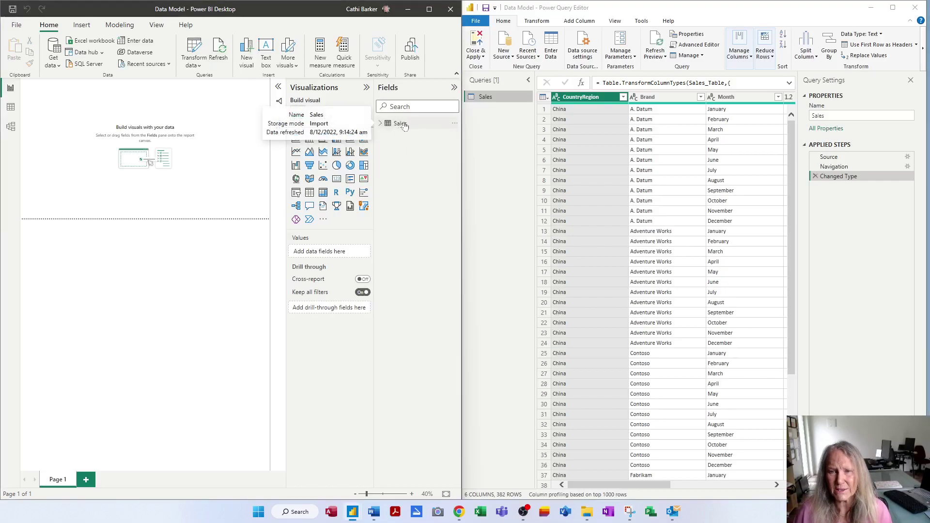
click(380, 126)
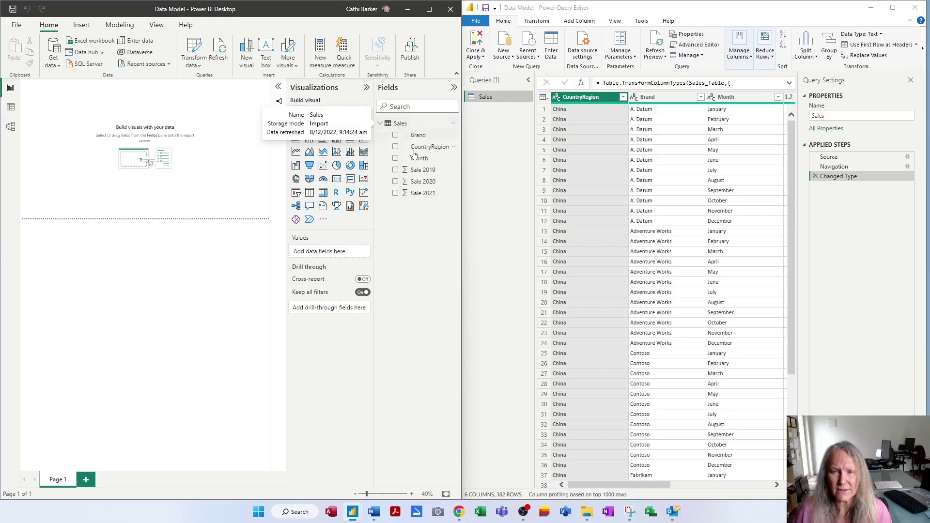
click(380, 125)
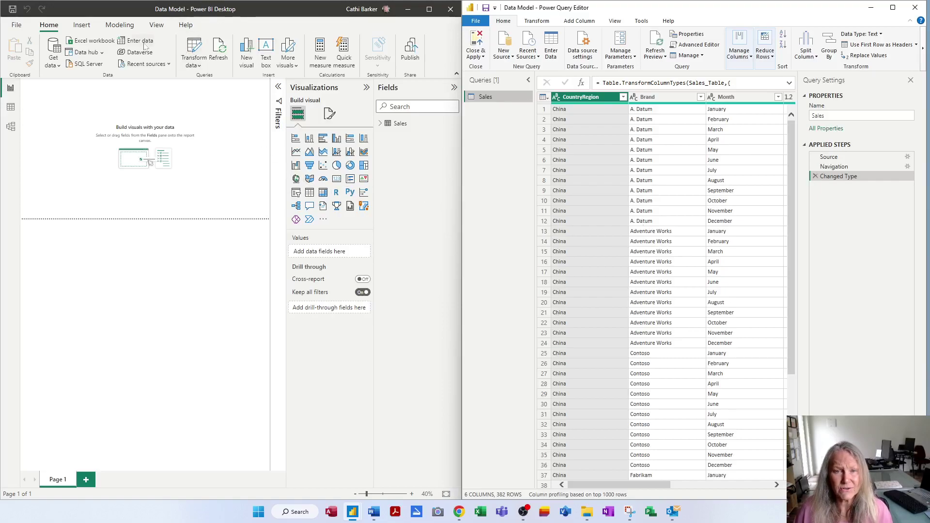
From the report window, import the Customers sheet of Bike Customers.xlsx and send it to Power Query for transformation.
click(94, 40)
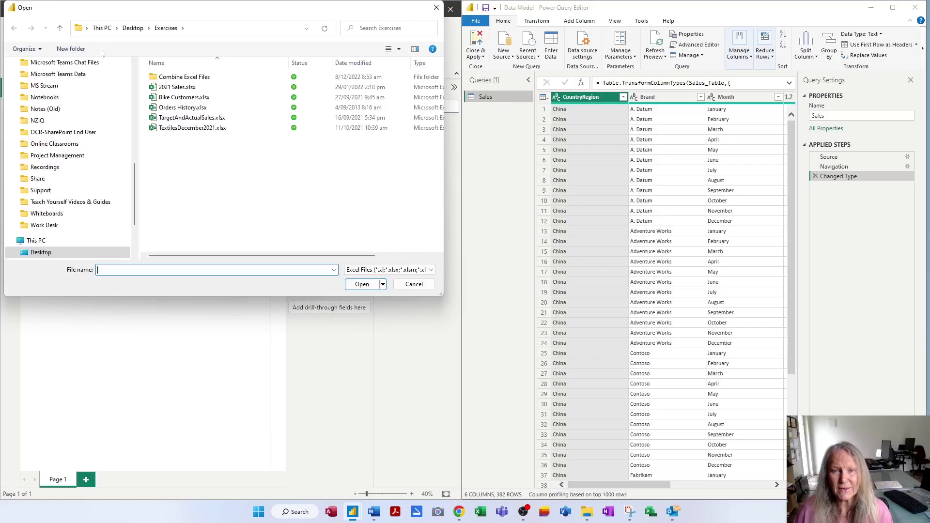
click(183, 97)
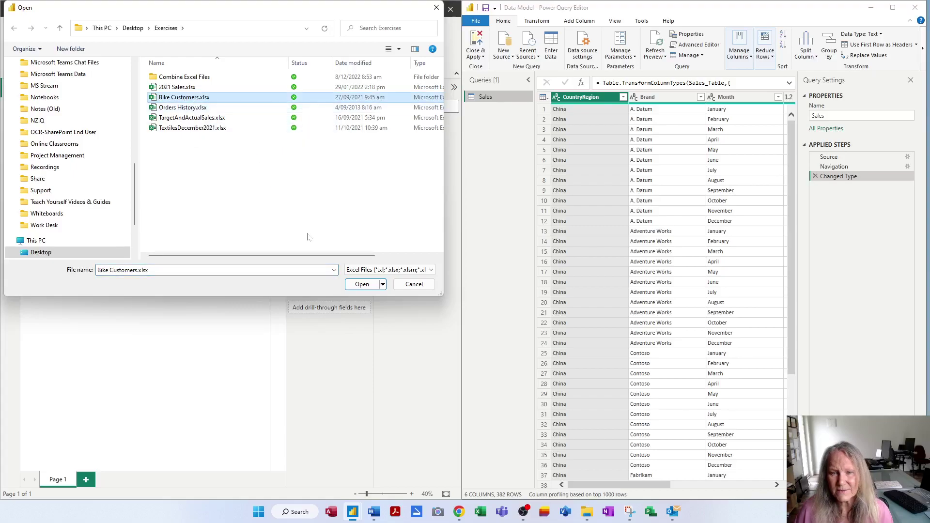
click(361, 287)
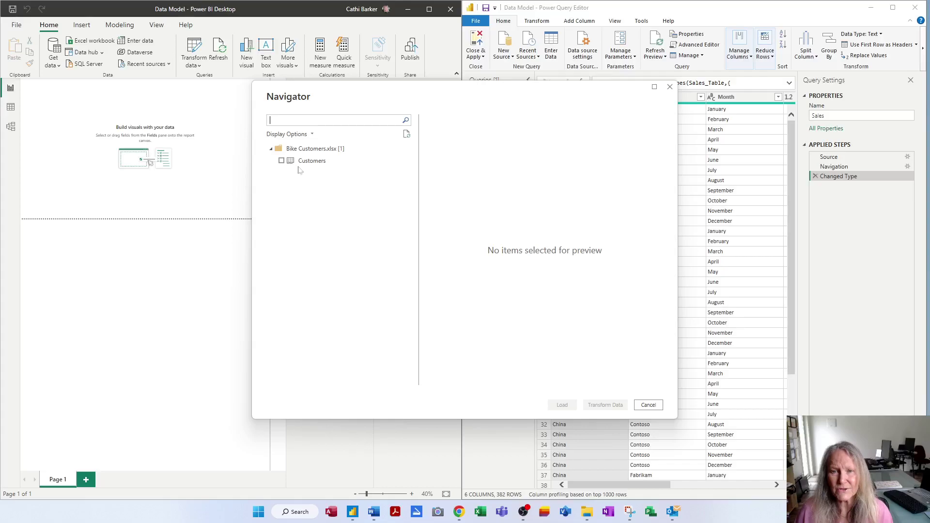
click(282, 160)
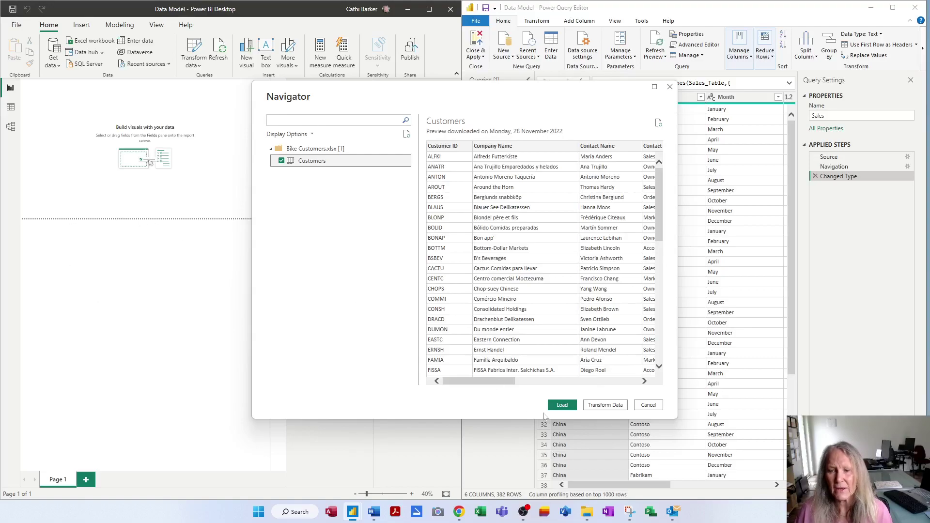
click(610, 406)
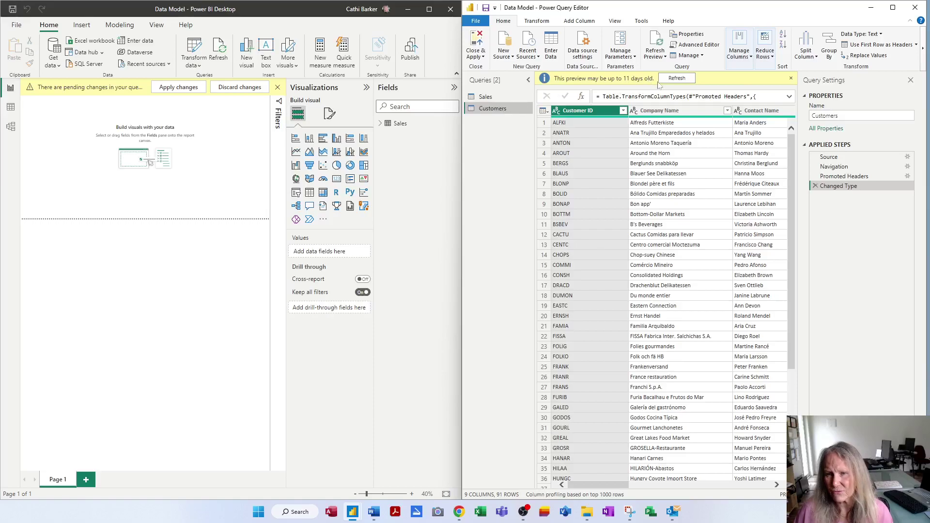
Refresh the Customers query preview and apply the pending changes to load the table into the report.
click(681, 79)
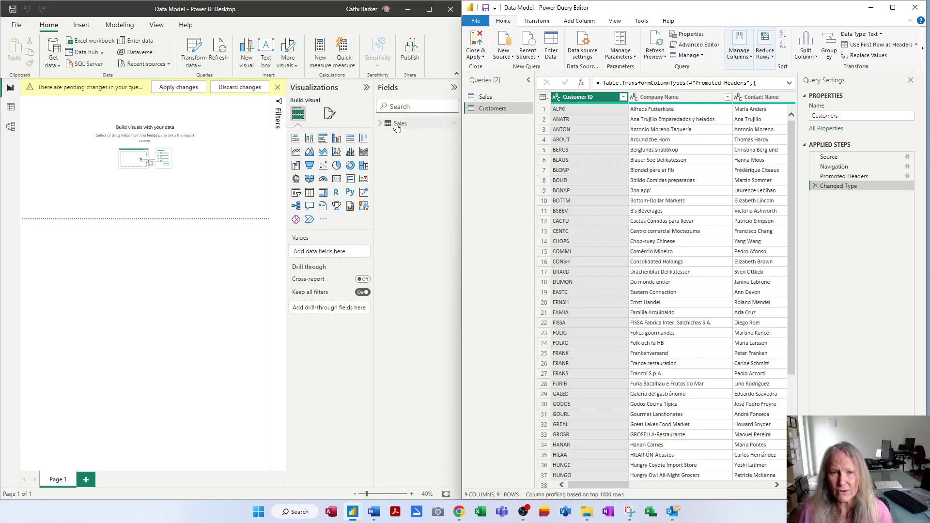
click(189, 91)
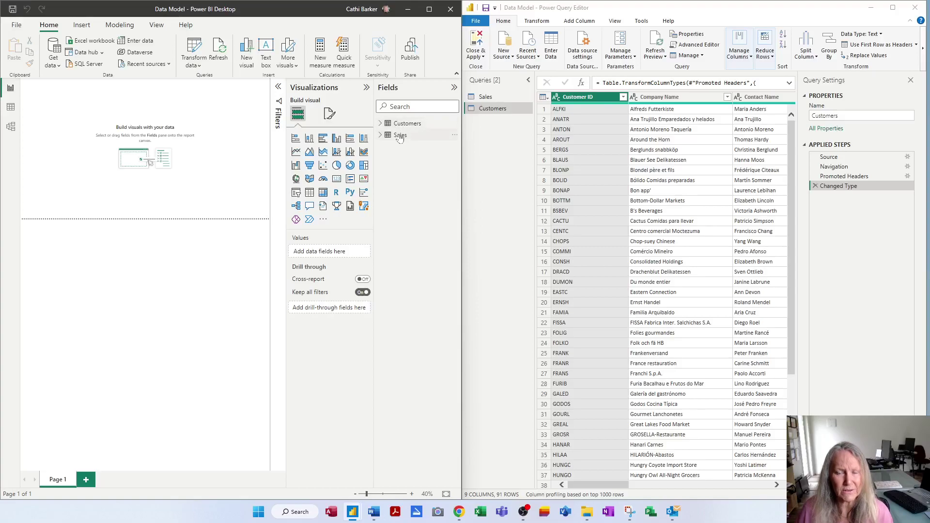
mouse_move(402, 141)
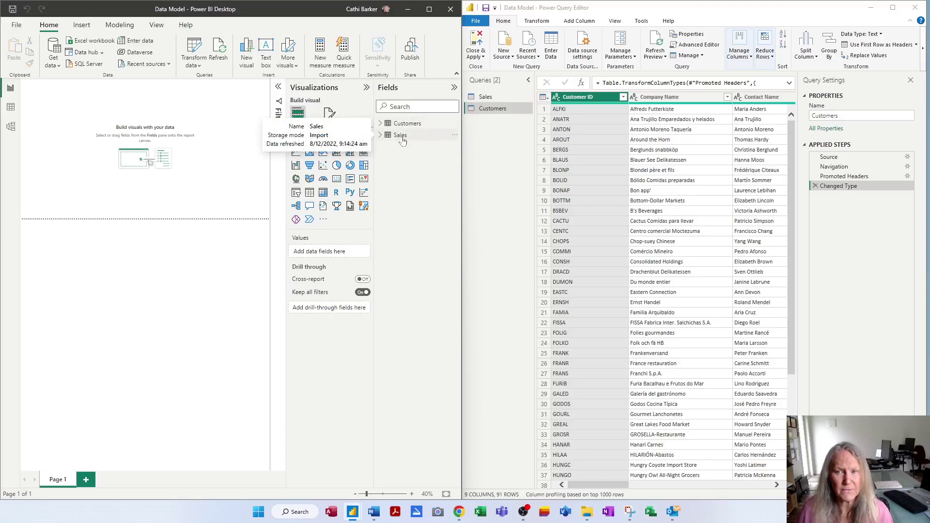
From the Power Query Editor, add the Orders sheet of Orders History.xlsx as a new Excel source.
click(493, 143)
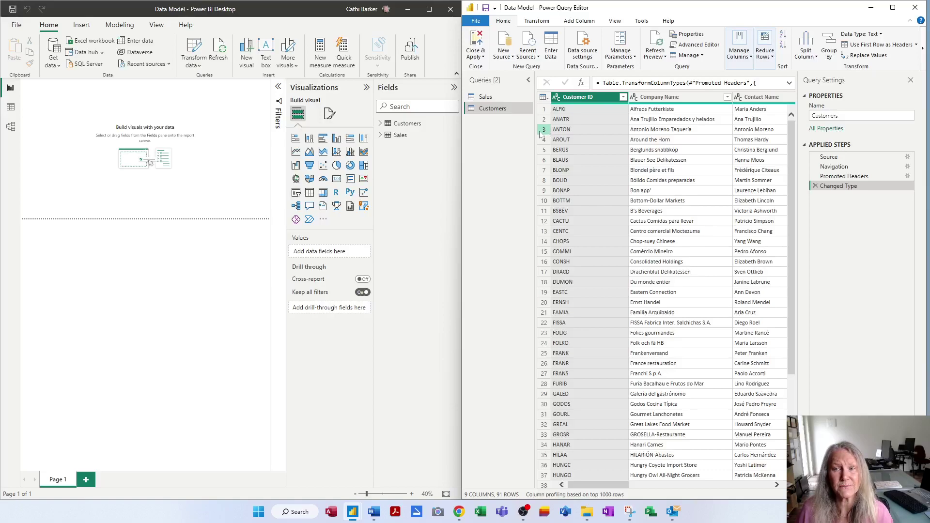
click(501, 57)
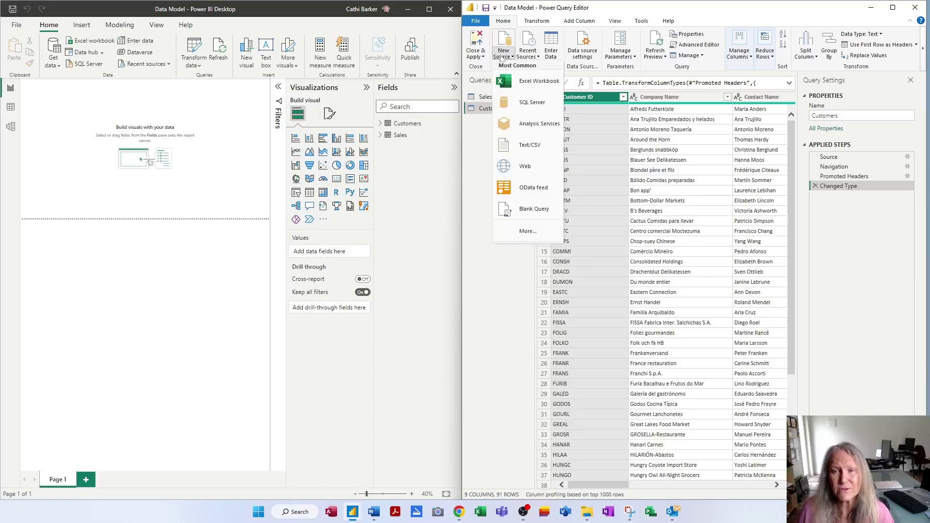
click(515, 83)
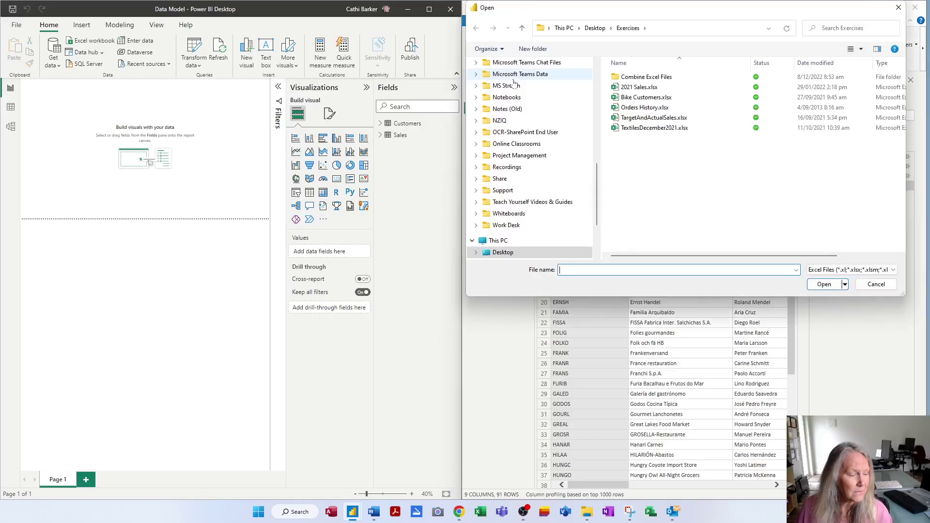
click(646, 108)
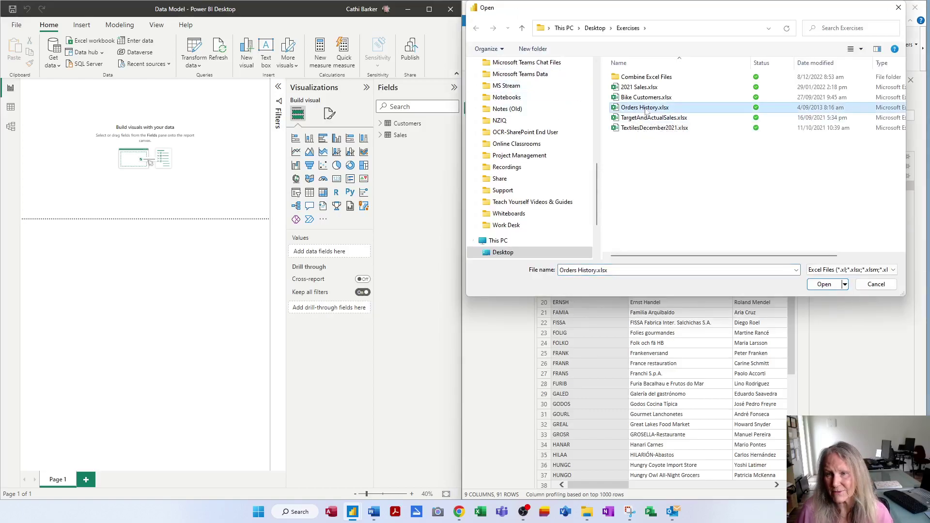
click(824, 286)
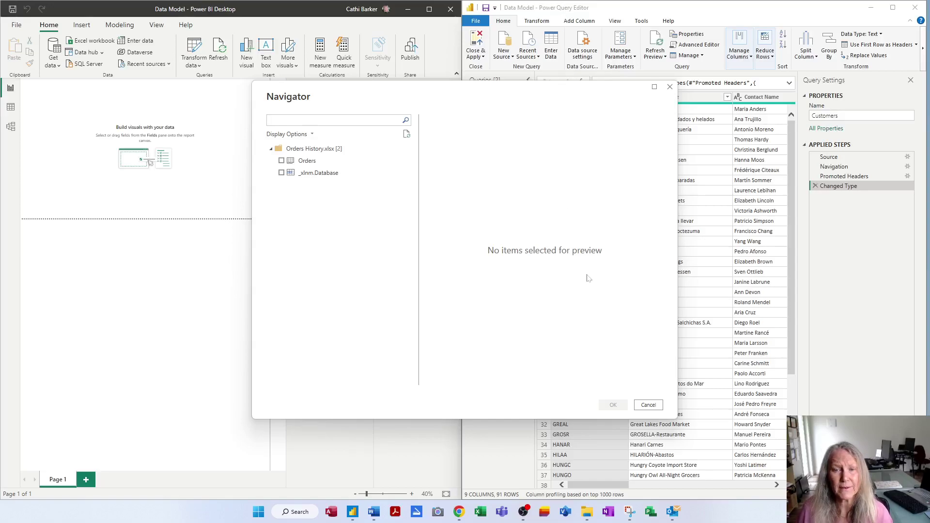
click(306, 177)
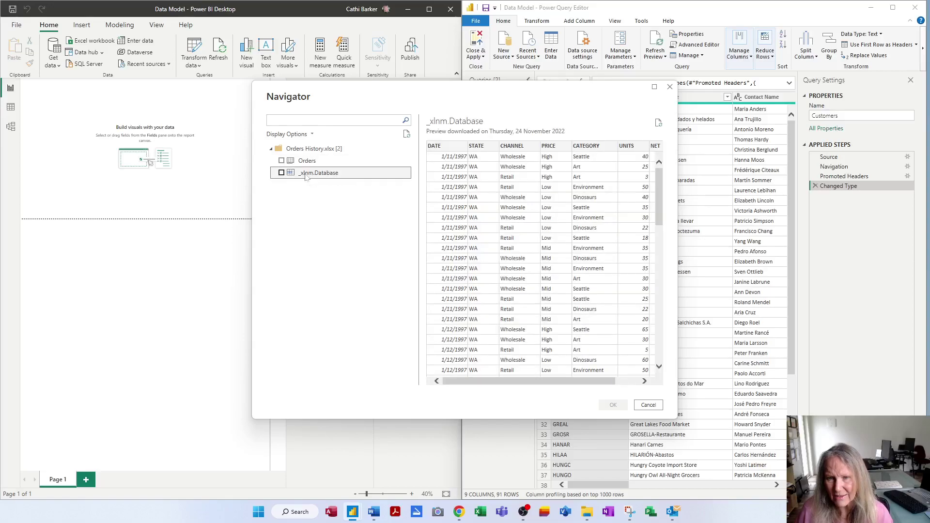
click(306, 164)
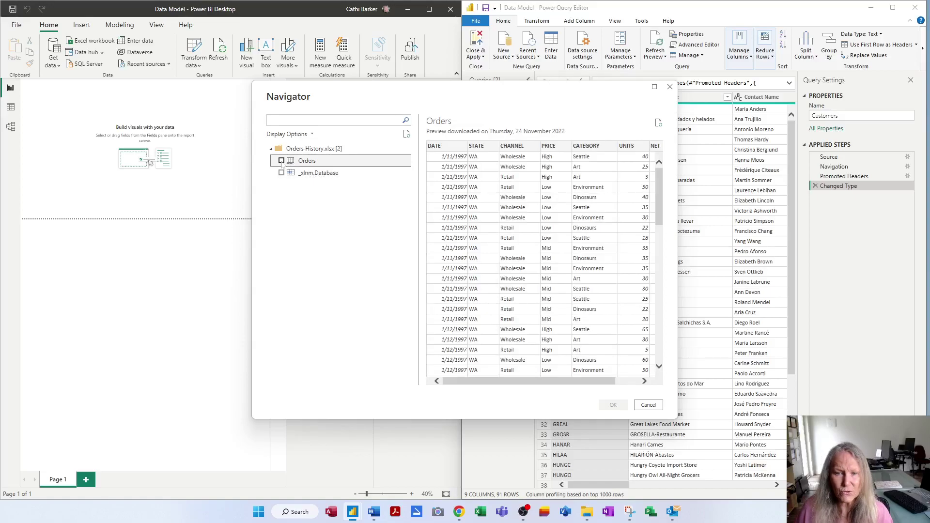
click(281, 161)
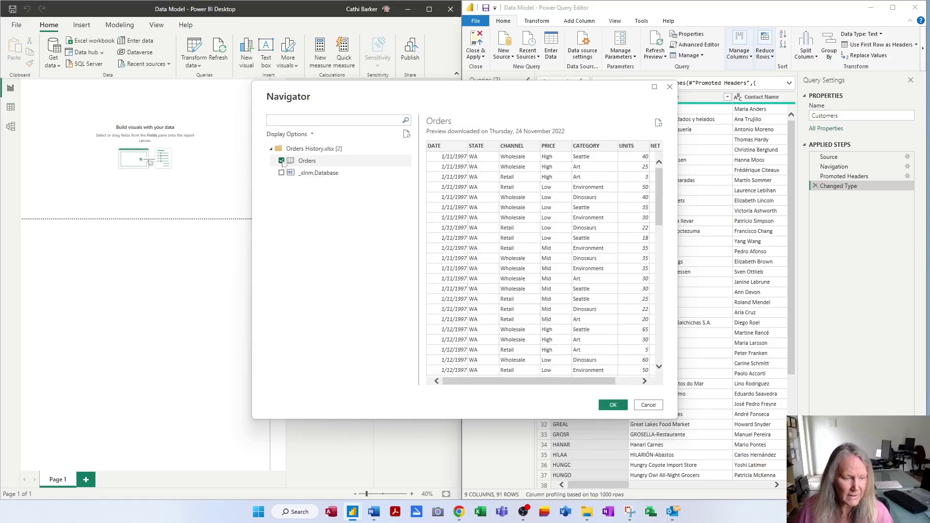
click(613, 405)
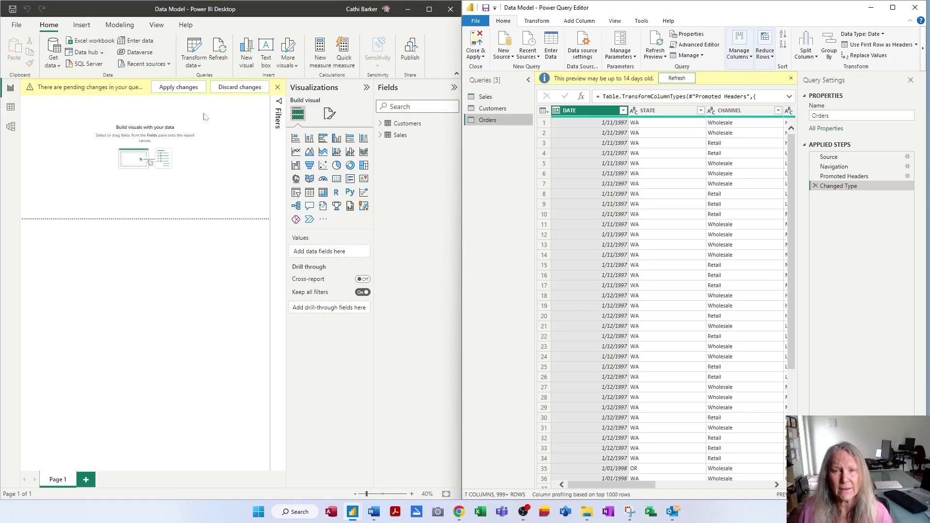
Apply the pending changes to load the Orders table into the report and close the Power Query Editor.
click(190, 89)
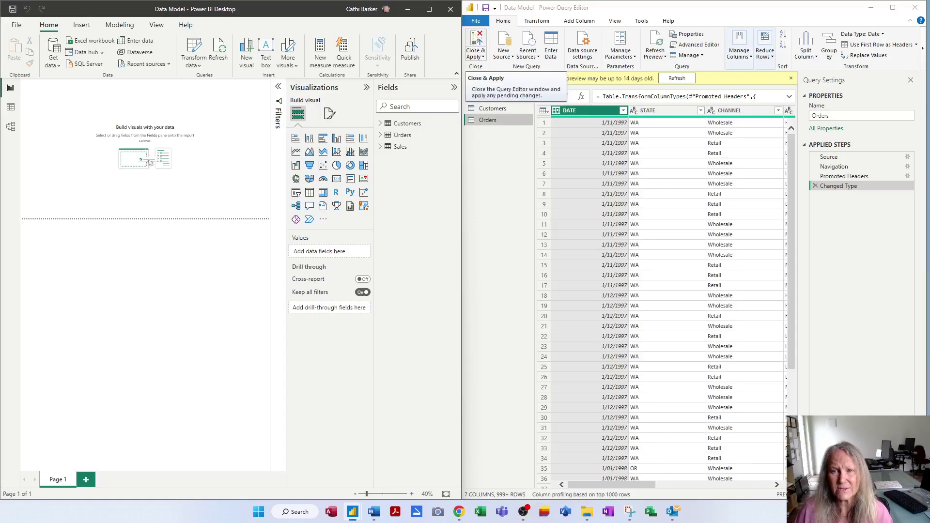
click(475, 42)
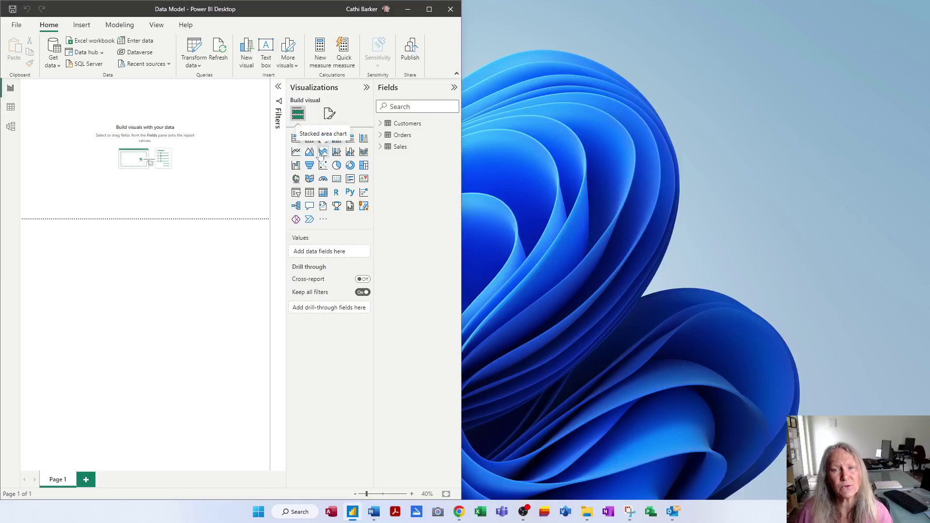
Maximize the report window and reopen the Power Query Editor as a full-screen window.
double_click(435, 11)
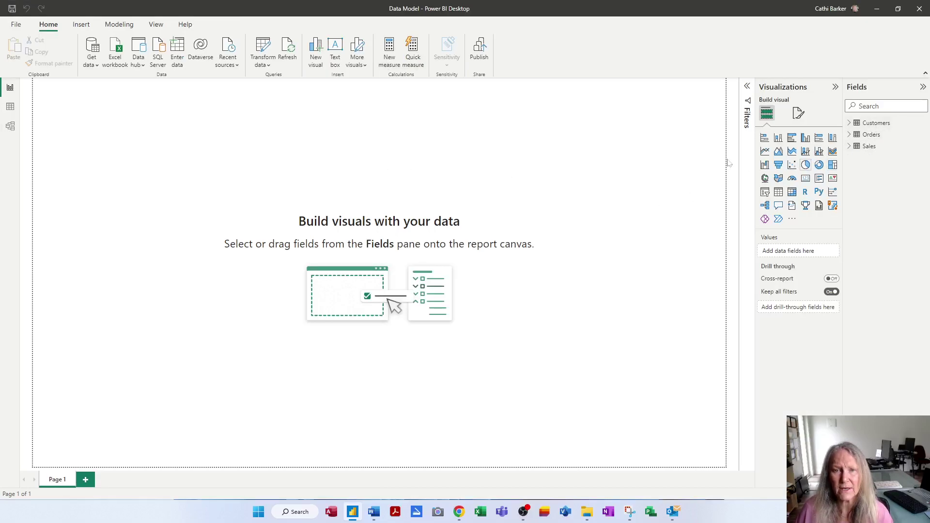
click(263, 48)
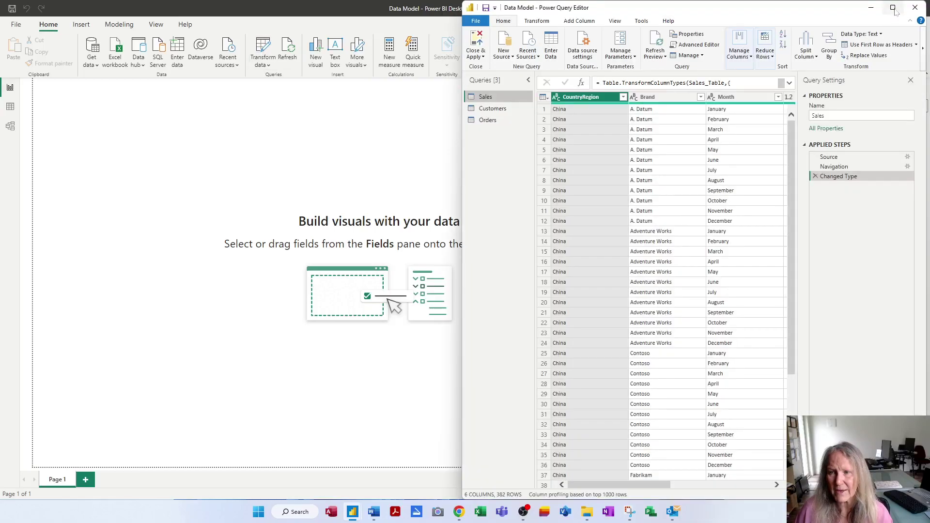
click(893, 8)
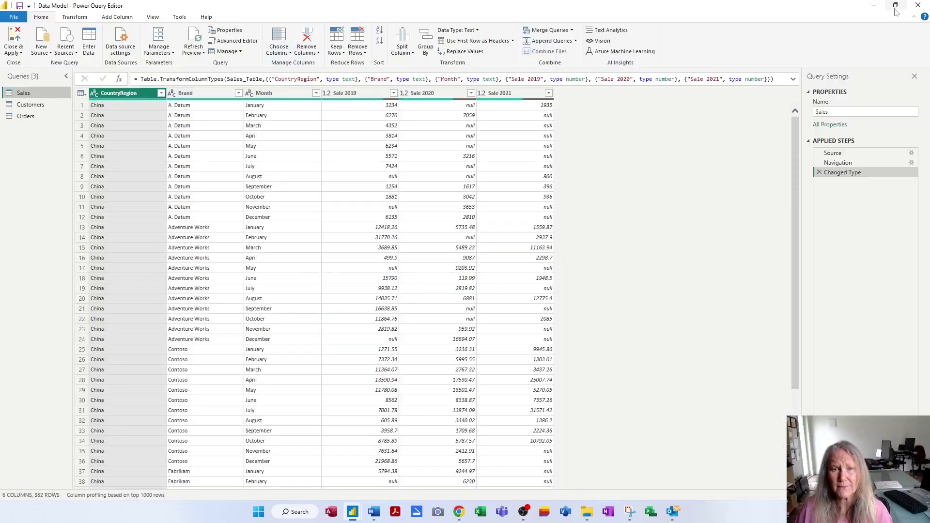
mouse_move(895, 6)
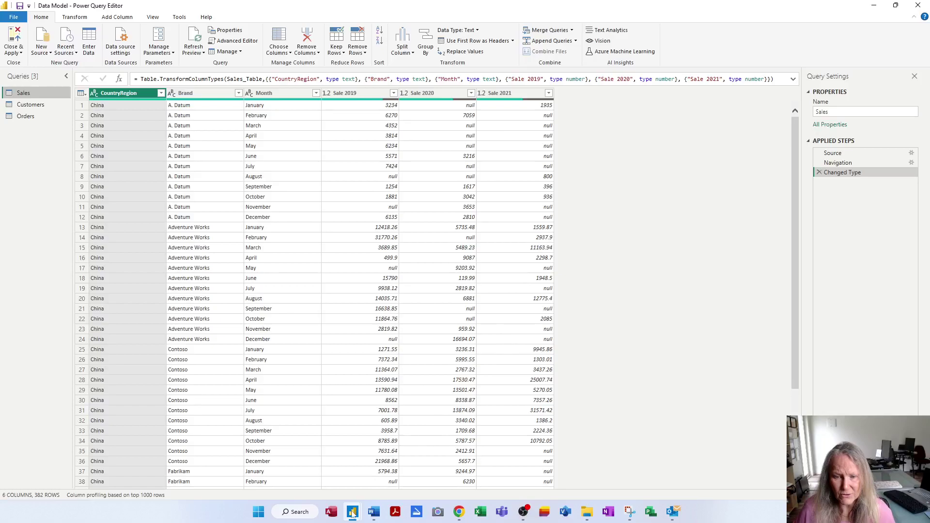
Switch back and forth between the report window and the Power Query Editor, finishing in the editor.
mouse_move(353, 517)
click(307, 472)
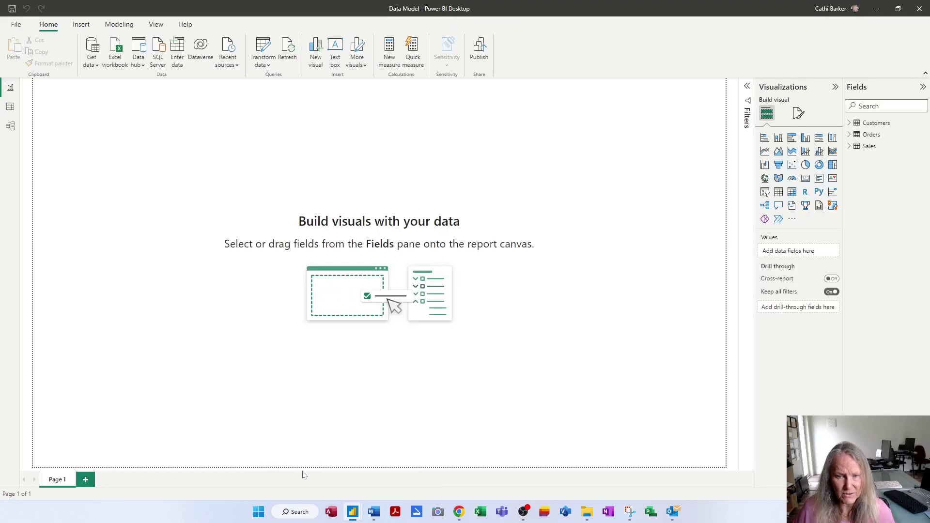
mouse_move(352, 509)
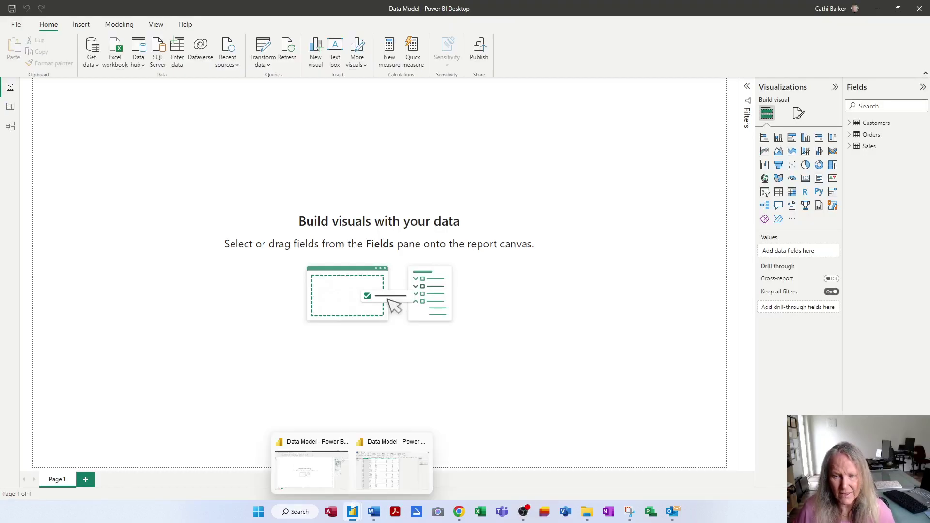
click(396, 478)
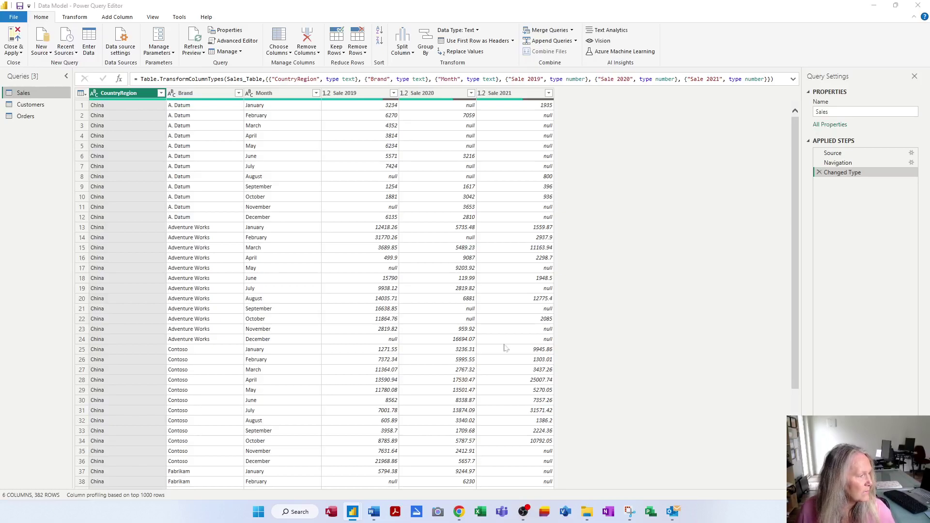
key(alt+Tab)
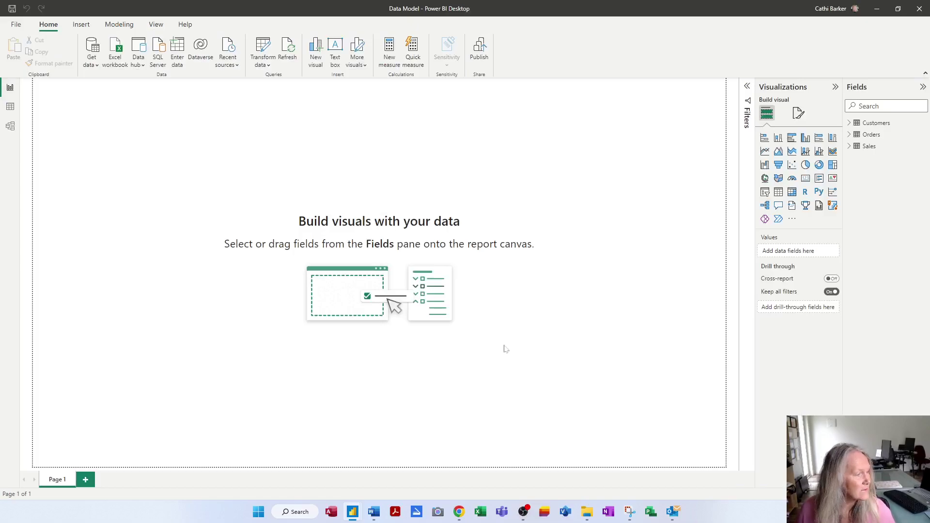
key(alt+Tab)
key(alt+Tab)
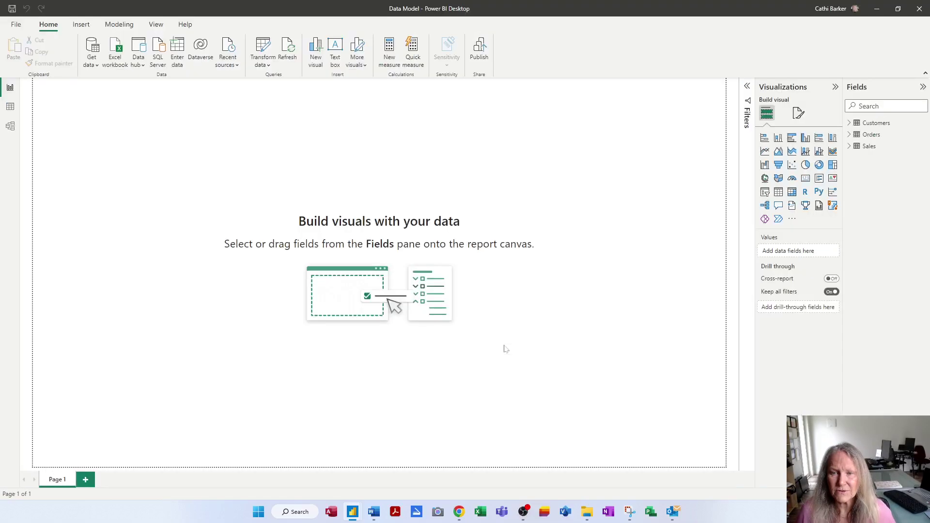
key(alt+Tab)
key(alt+Tab)
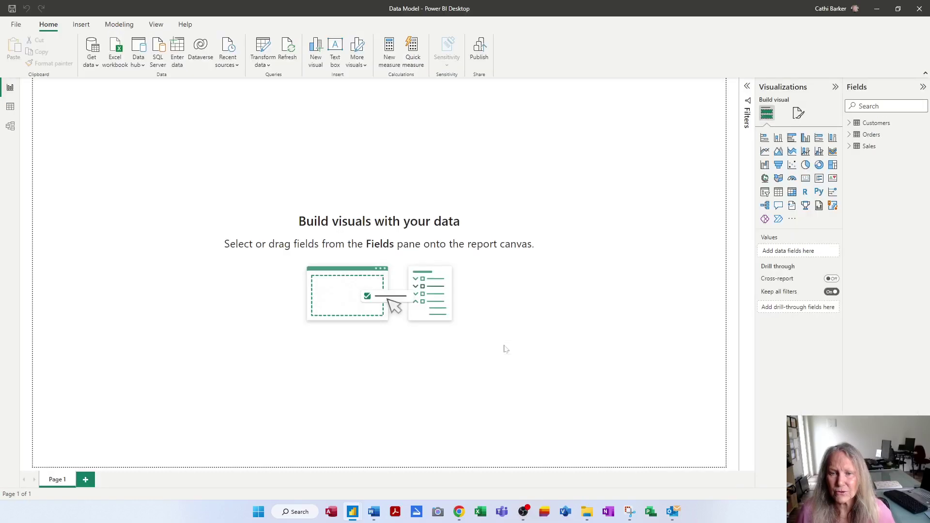
key(alt+Tab)
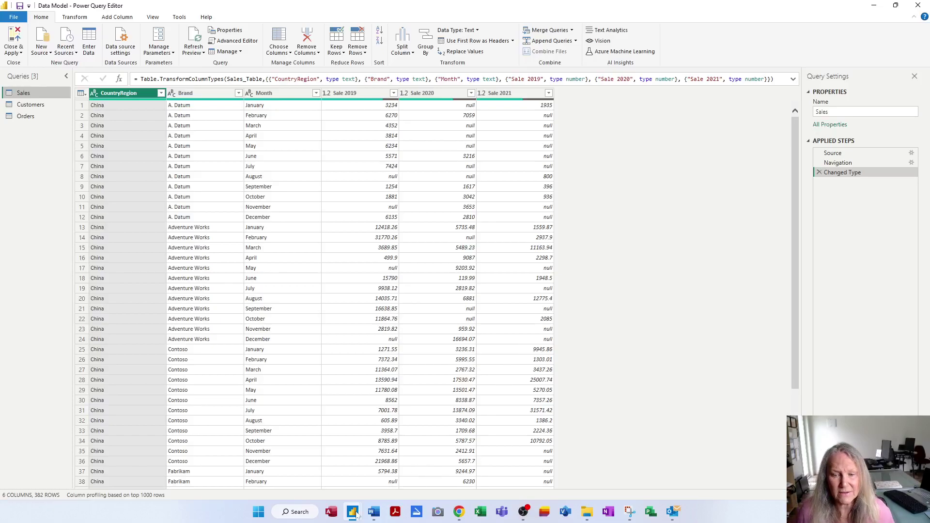
mouse_move(356, 514)
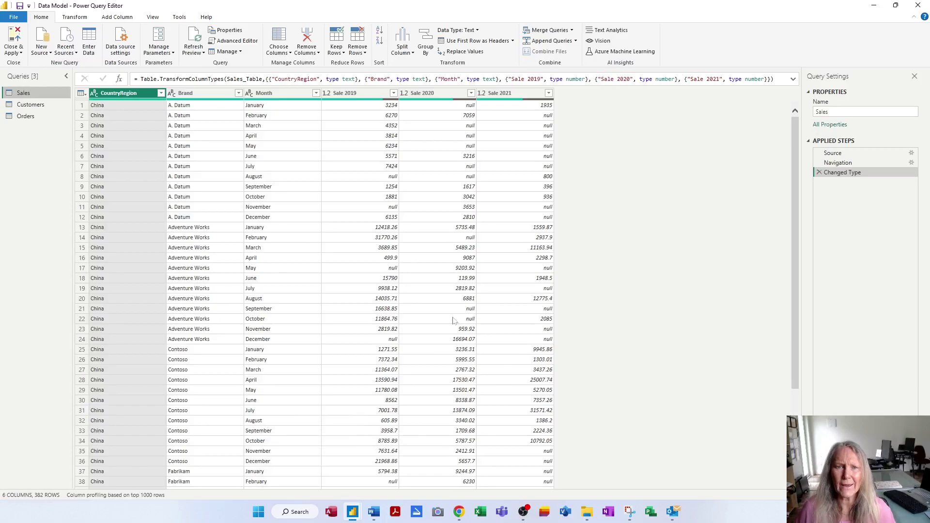